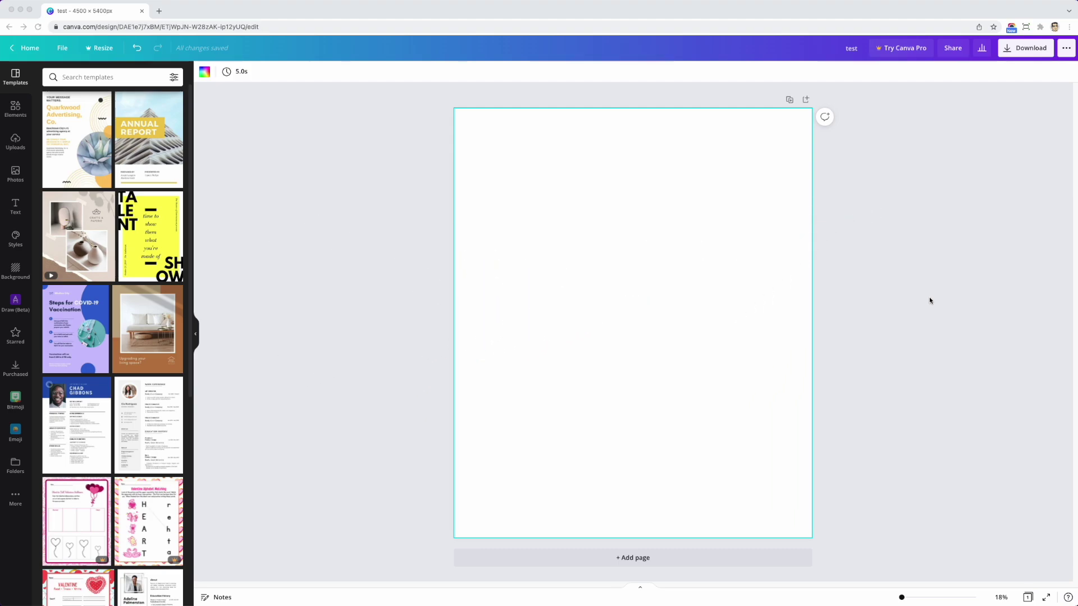
# - Search the elements library for 'dog' and add the dog-with-bone and a dark dog illustration from its recommendations
pyautogui.click(15, 108)
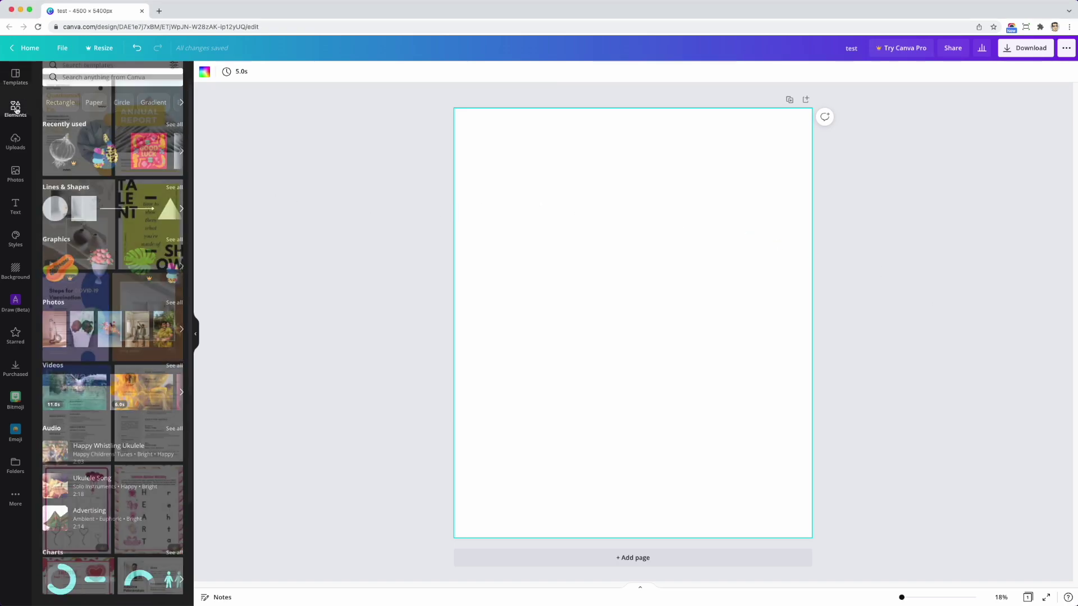
pyautogui.click(74, 77)
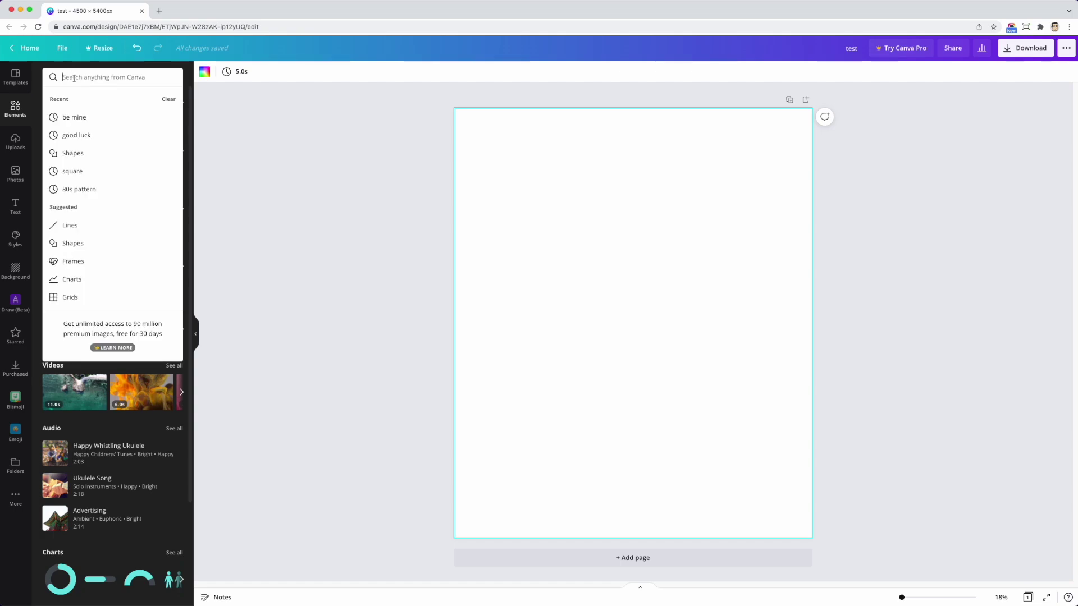
pyautogui.write('dog')
pyautogui.press('Return')
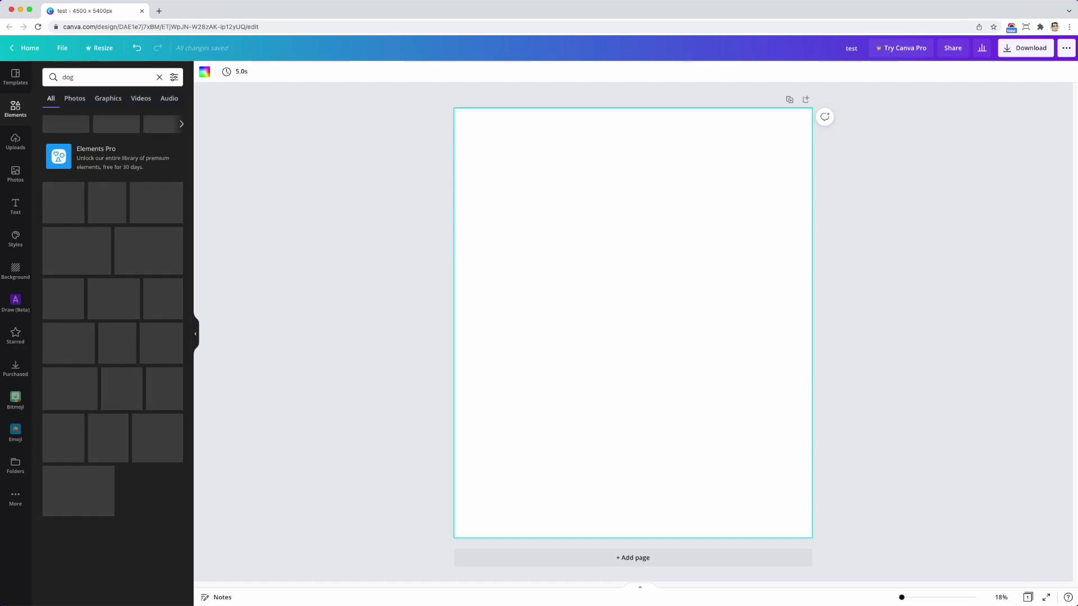
pyautogui.scroll(-2, 114, 224)
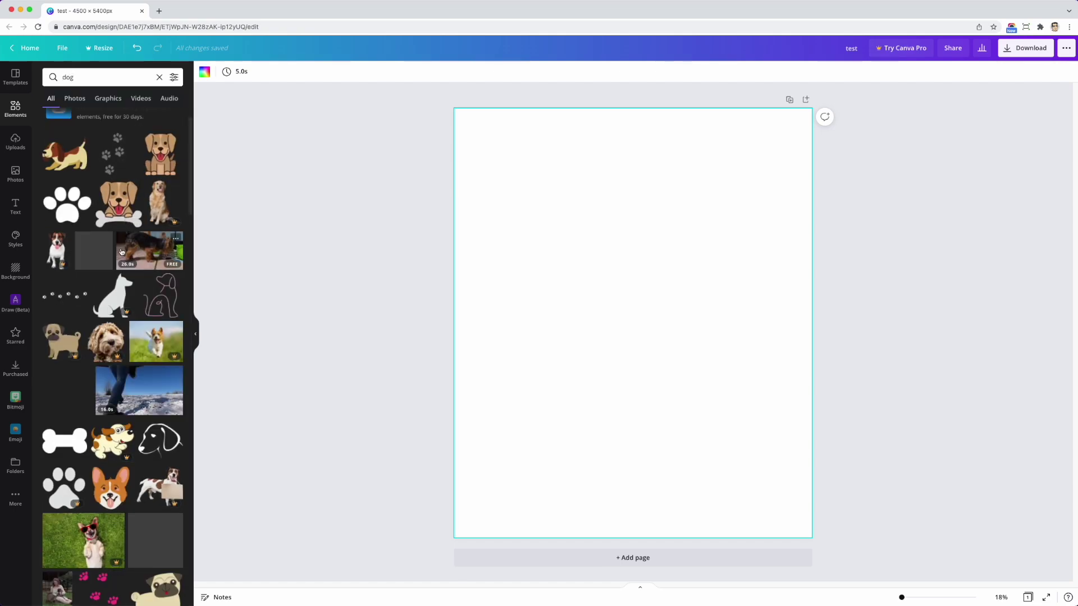
pyautogui.click(117, 208)
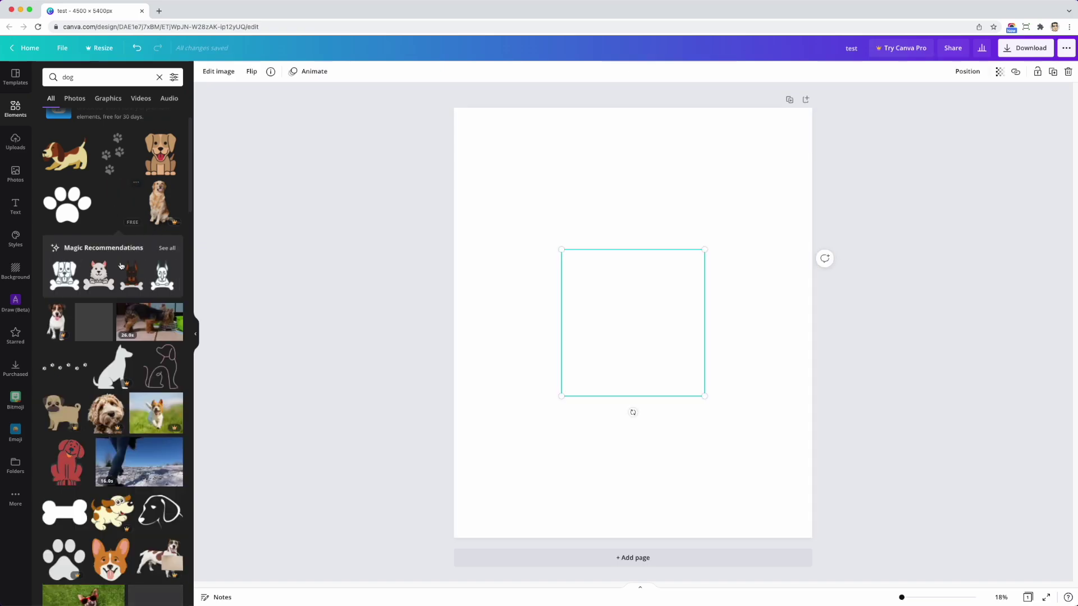
pyautogui.click(168, 250)
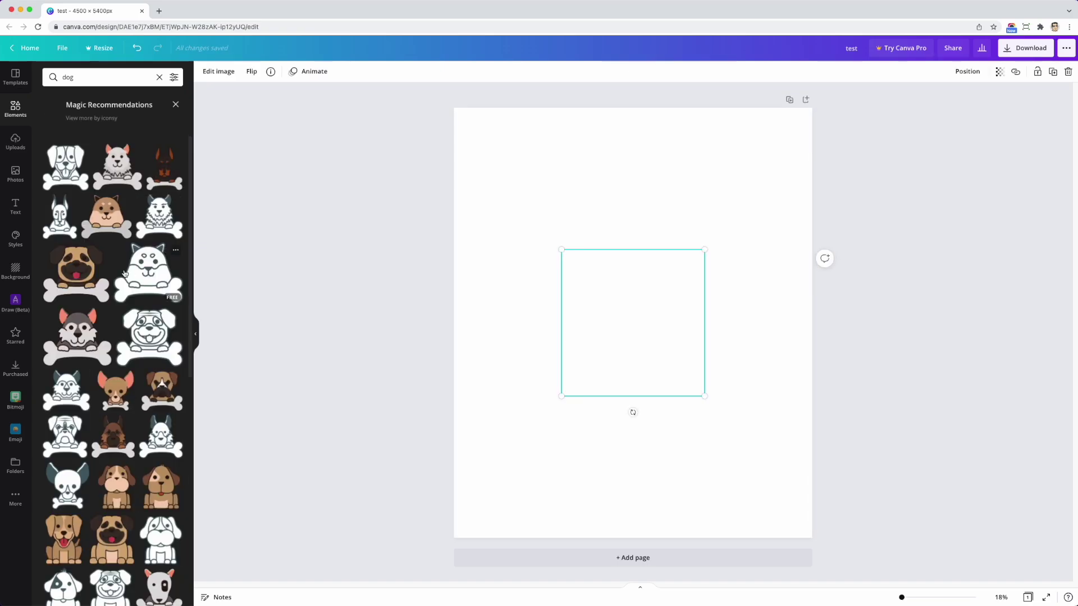
pyautogui.scroll(-3, 125, 273)
pyautogui.scroll(-3, 125, 274)
pyautogui.scroll(-3, 124, 273)
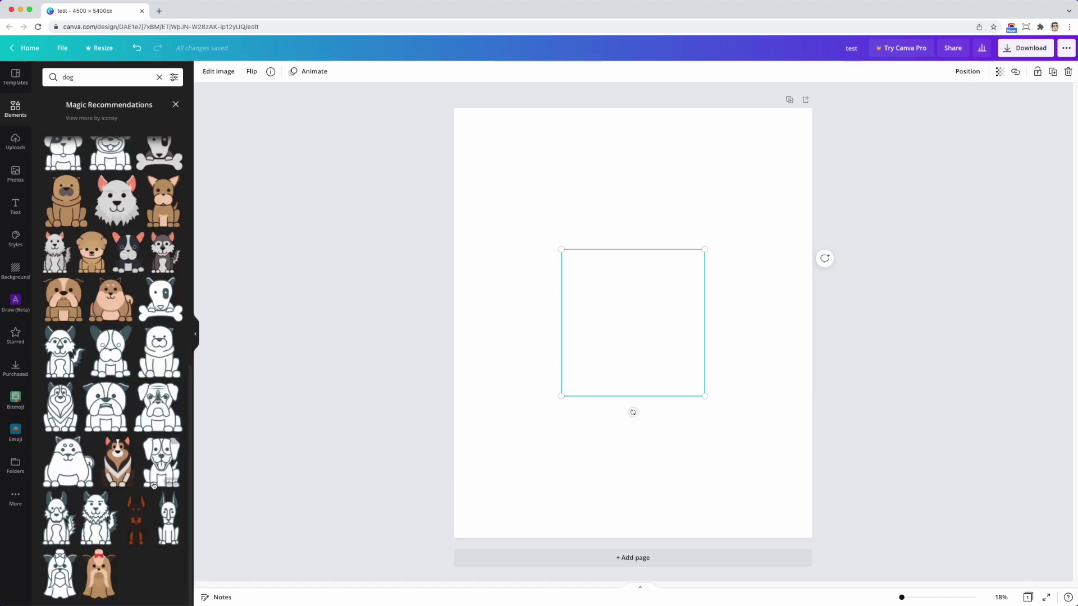
pyautogui.click(135, 505)
pyautogui.scroll(-3, 115, 316)
pyautogui.scroll(-3, 115, 316)
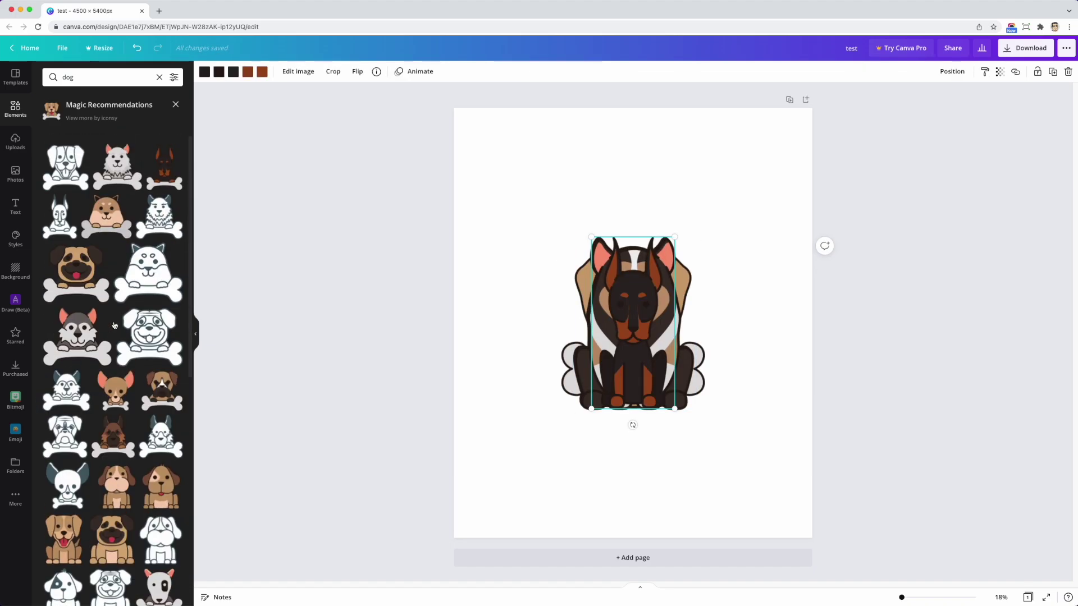
# - Filter the dog results to graphics, add the corgi, then a striped fish from the corgi's recommendations
pyautogui.click(175, 105)
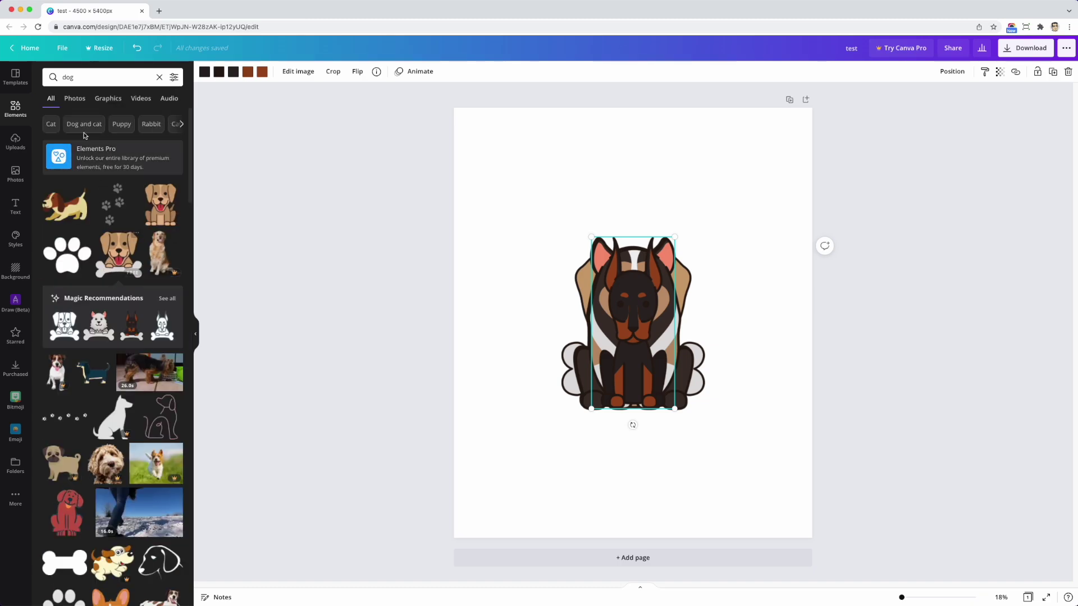
pyautogui.click(108, 99)
pyautogui.scroll(-2, 81, 357)
pyautogui.click(144, 289)
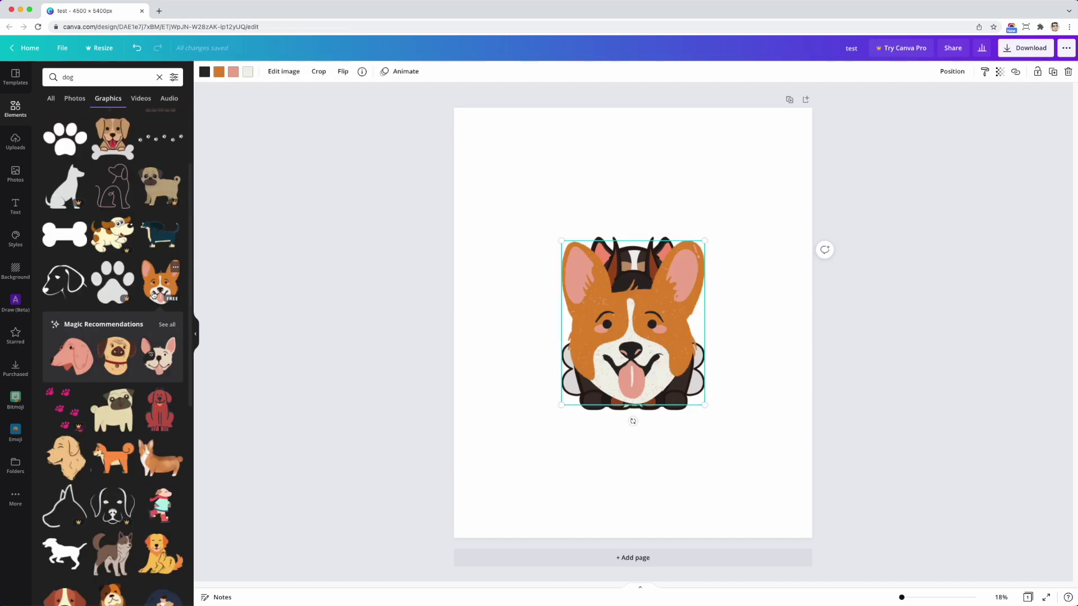
pyautogui.click(166, 324)
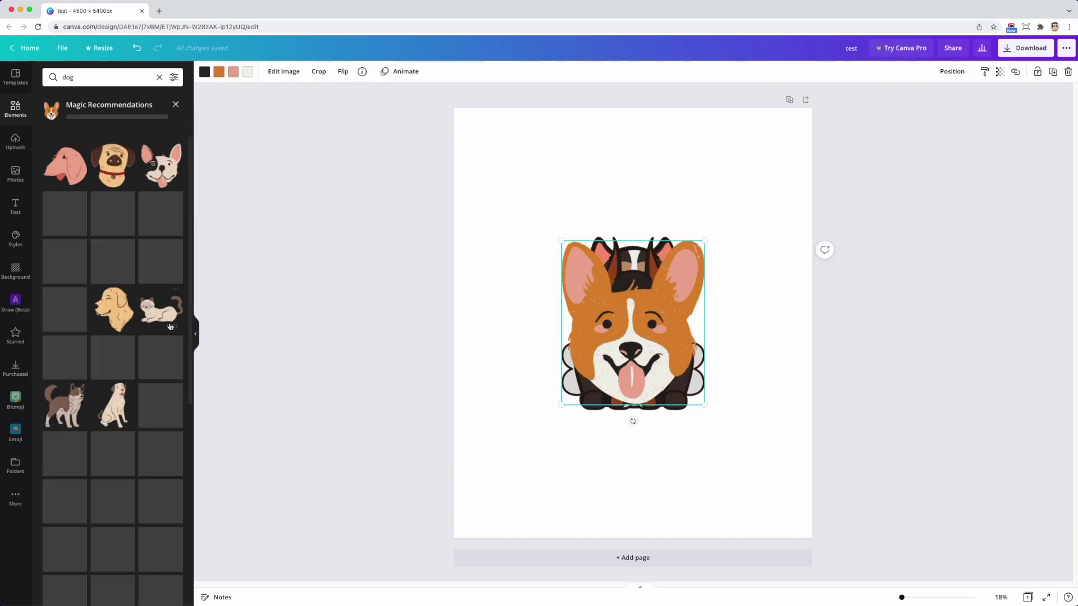
pyautogui.scroll(-2, 123, 322)
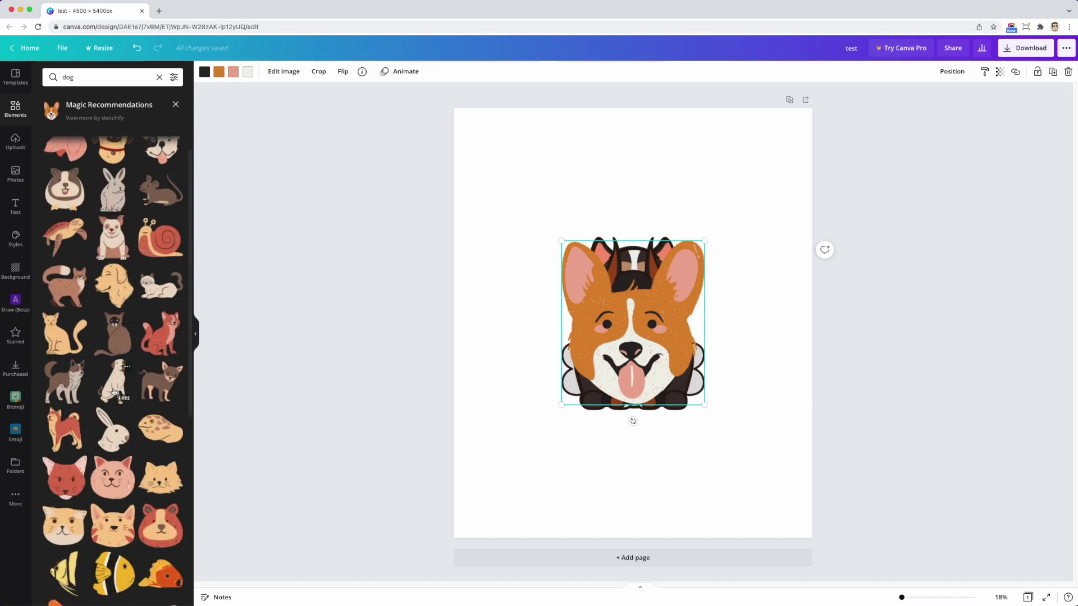
pyautogui.scroll(-2, 111, 419)
pyautogui.click(113, 413)
pyautogui.scroll(-2, 135, 404)
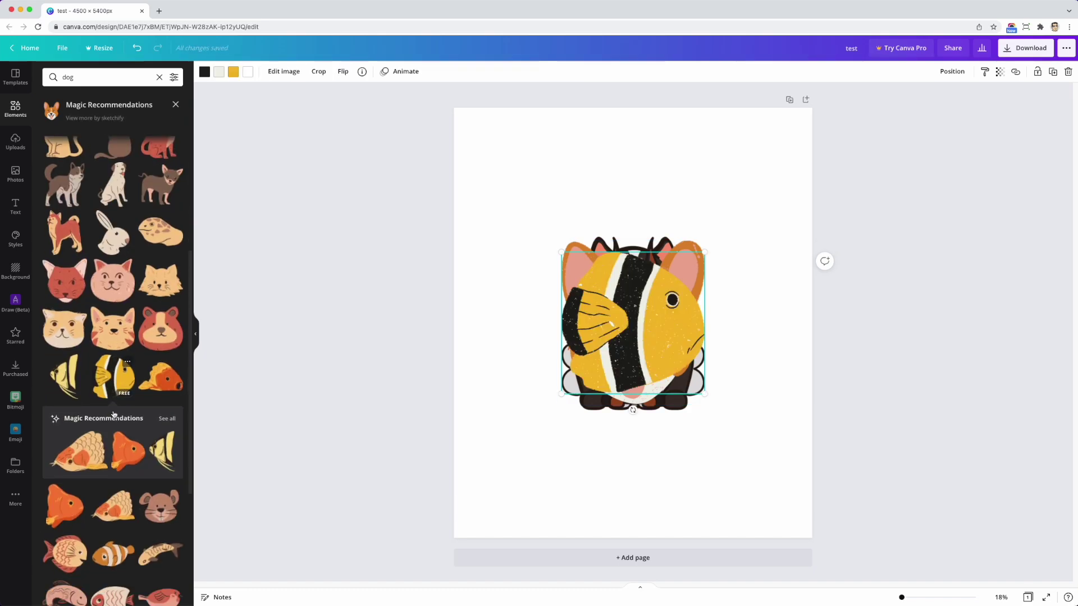
# - Add the pale sitting dog from the fish's recommendations and move it to the page's upper left
pyautogui.click(168, 380)
pyautogui.scroll(-3, 126, 404)
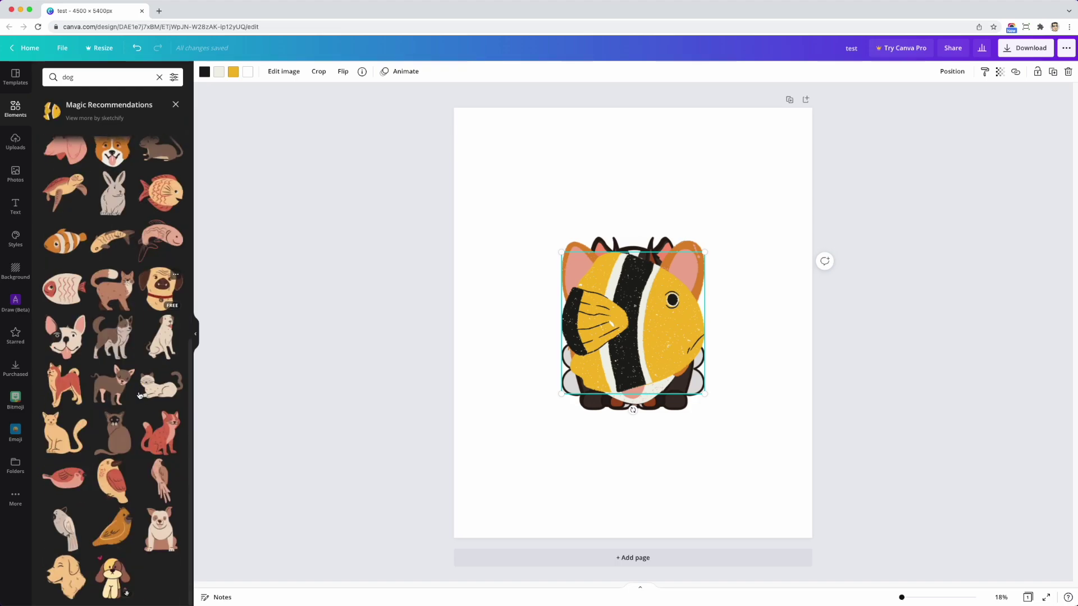
pyautogui.click(164, 346)
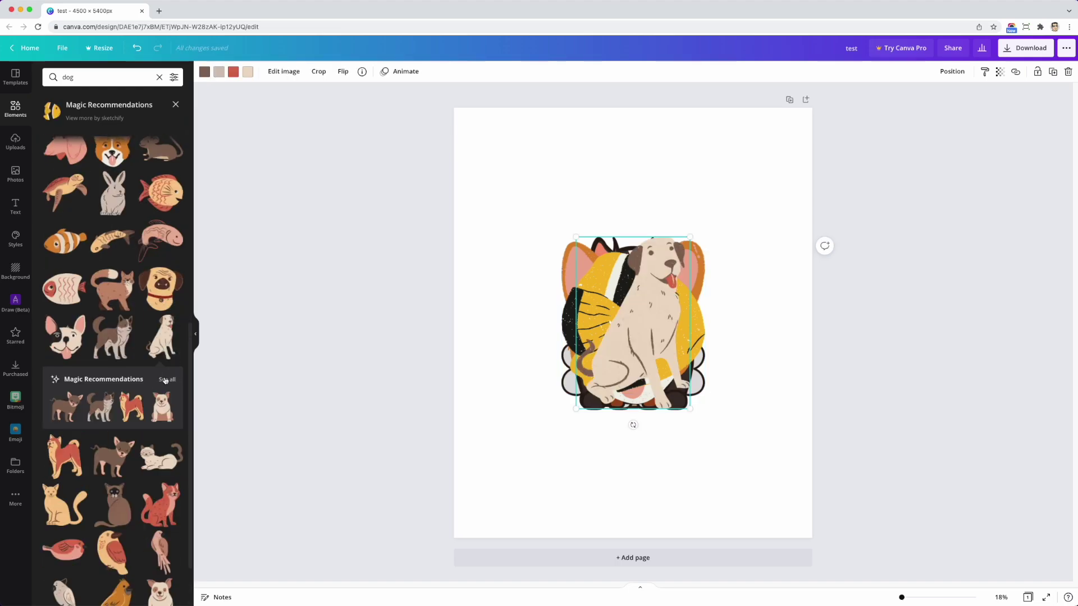
pyautogui.scroll(-3, 143, 389)
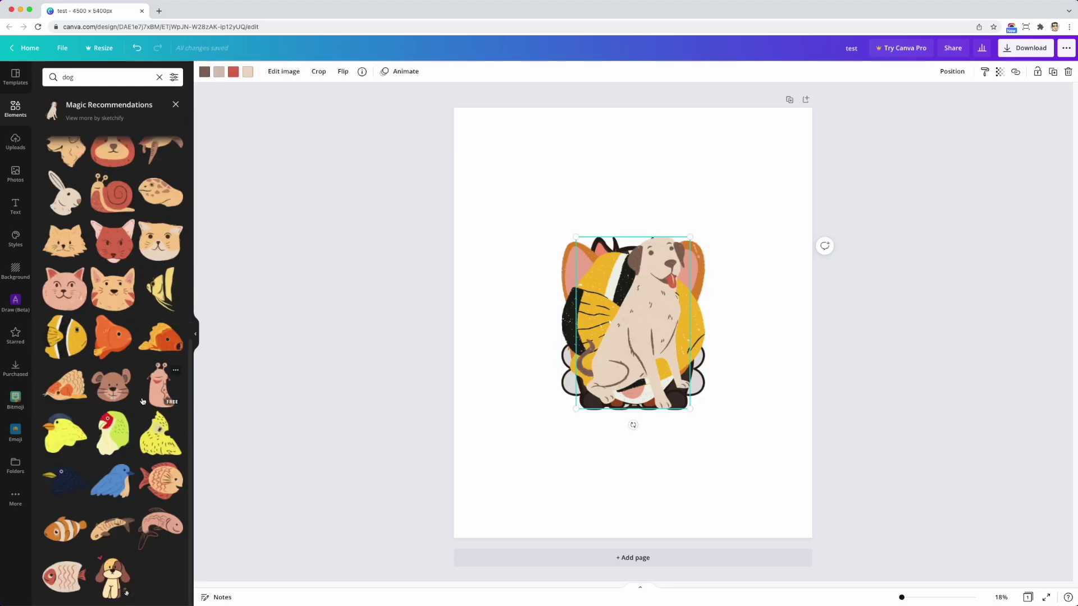
pyautogui.moveTo(633, 329); pyautogui.dragTo(530, 229)
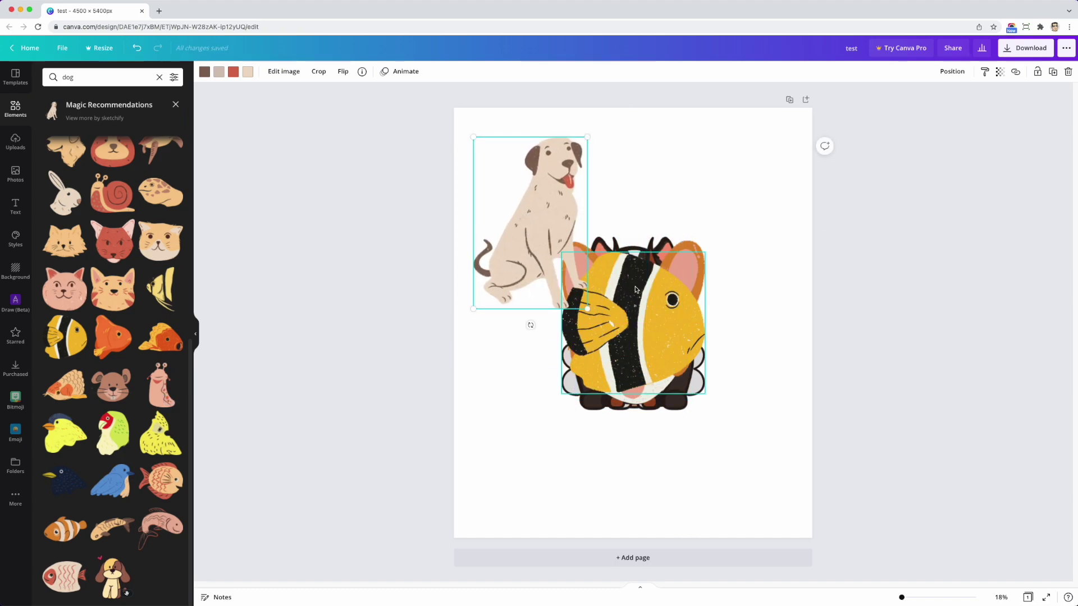
# - Delete the fish and the corgi graphics from the page
pyautogui.moveTo(634, 289); pyautogui.dragTo(689, 362)
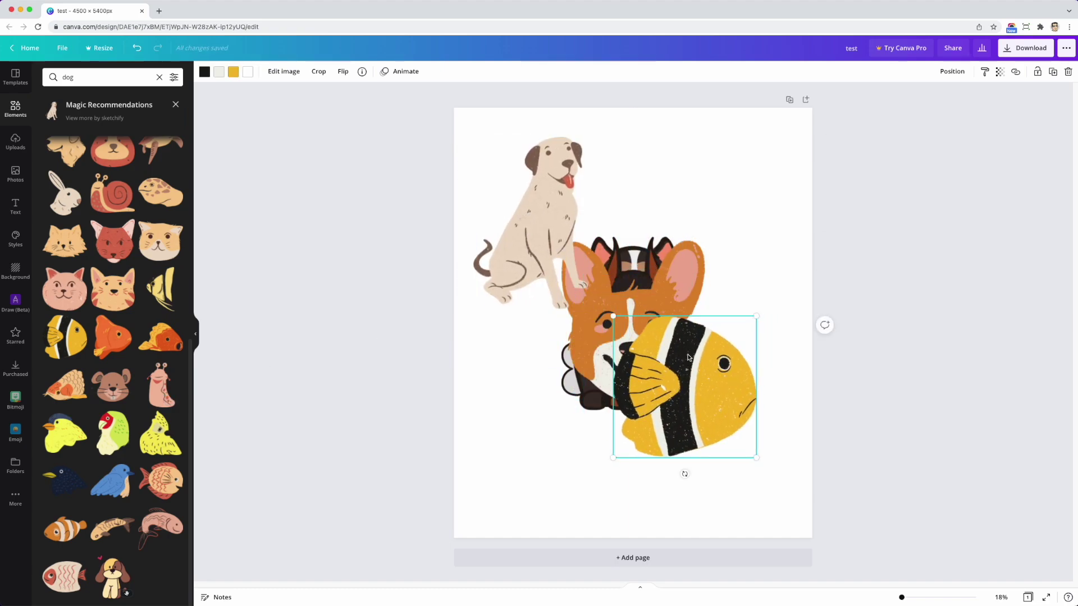
pyautogui.press('Delete')
pyautogui.click(657, 307)
pyautogui.press('Delete')
# - Delete the leftover dark dog graphics and nudge the sitting dog slightly down and right
pyautogui.click(642, 308)
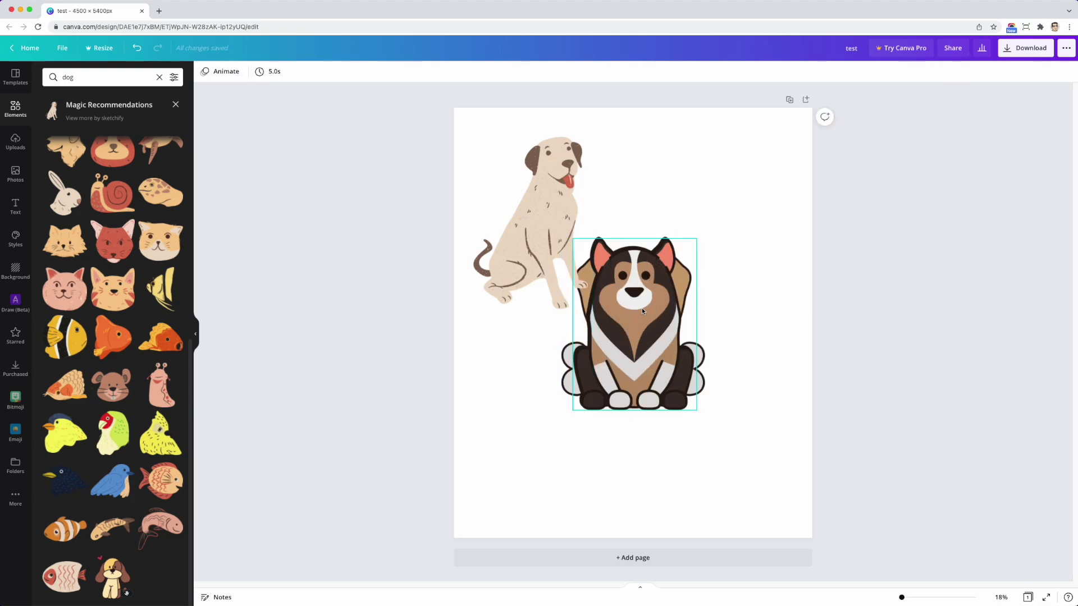
pyautogui.click(641, 310)
pyautogui.press('Delete')
pyautogui.press('Delete')
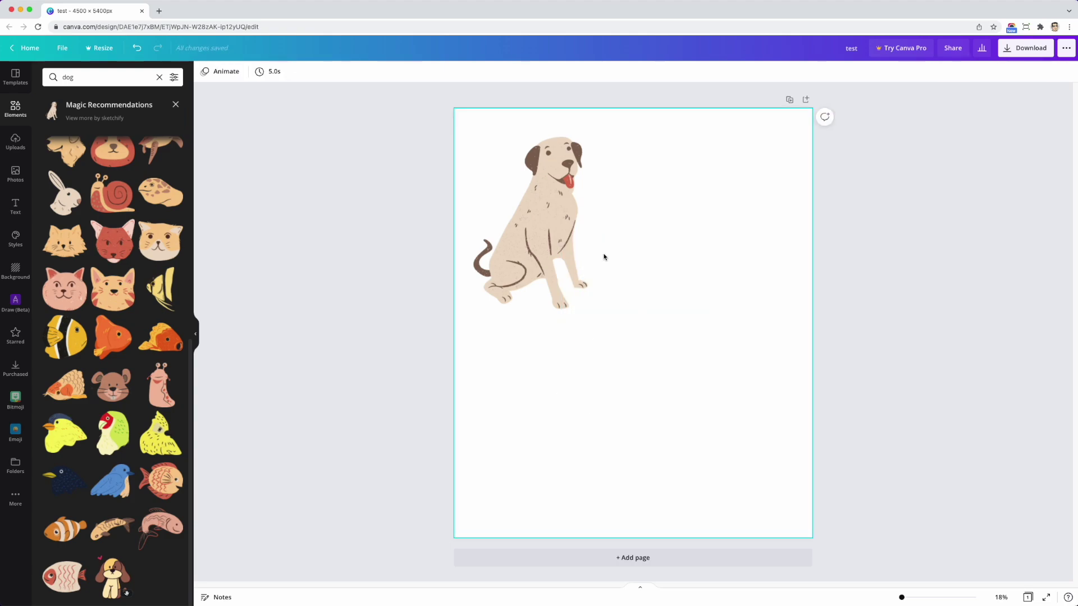
pyautogui.moveTo(564, 225); pyautogui.dragTo(616, 253)
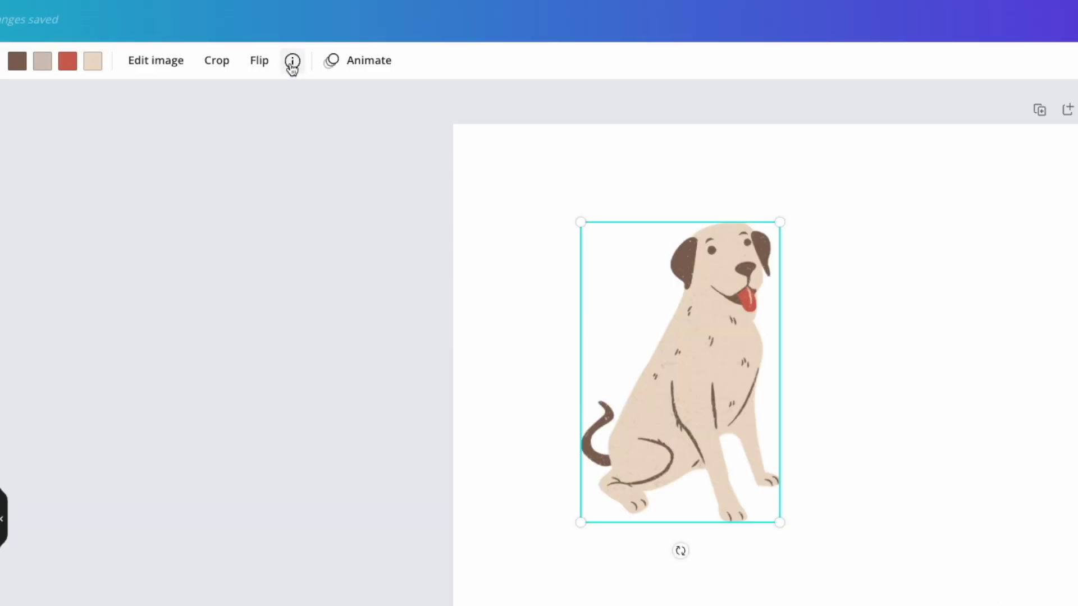
# - Star the Hand Drawn Dog graphic from its info panel and show the starred items
pyautogui.click(362, 72)
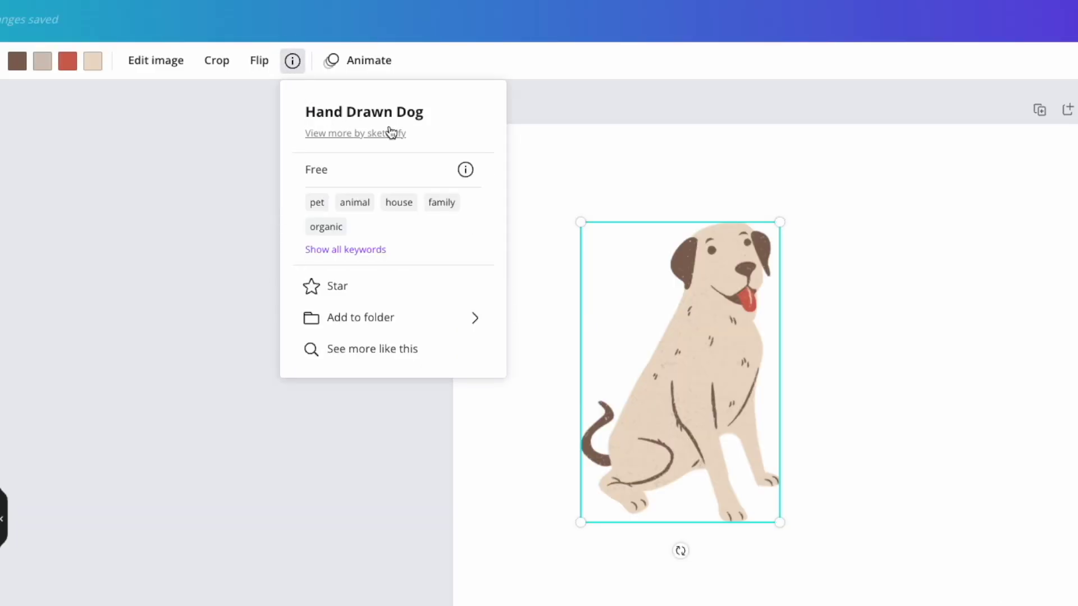
pyautogui.click(312, 288)
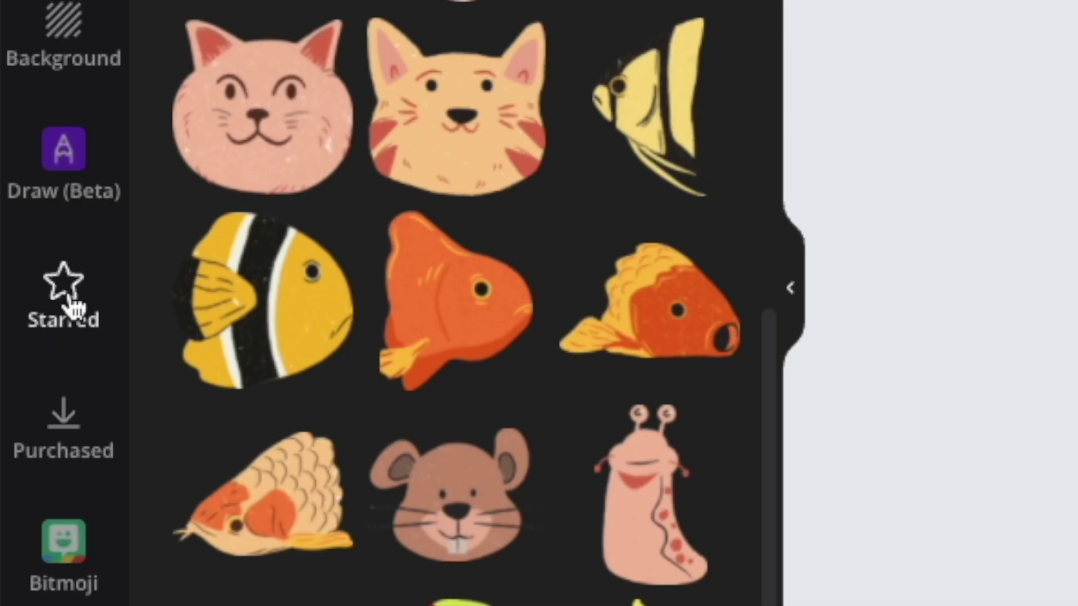
pyautogui.click(75, 307)
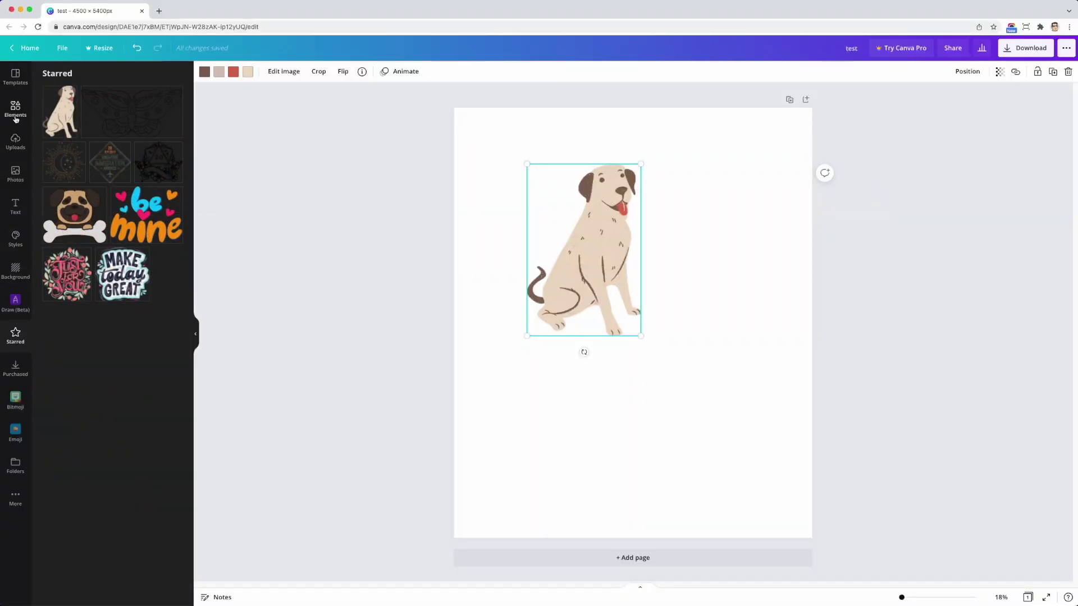
# - Return to the Elements results, then reopen the Starred collection with the Hand Drawn Dog
pyautogui.click(15, 100)
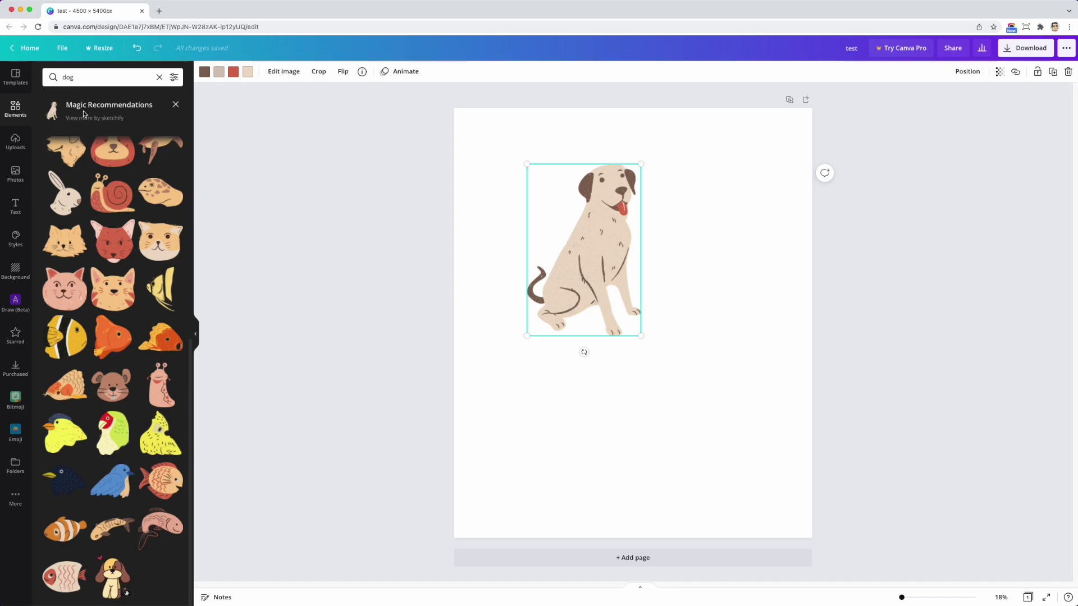
pyautogui.click(15, 335)
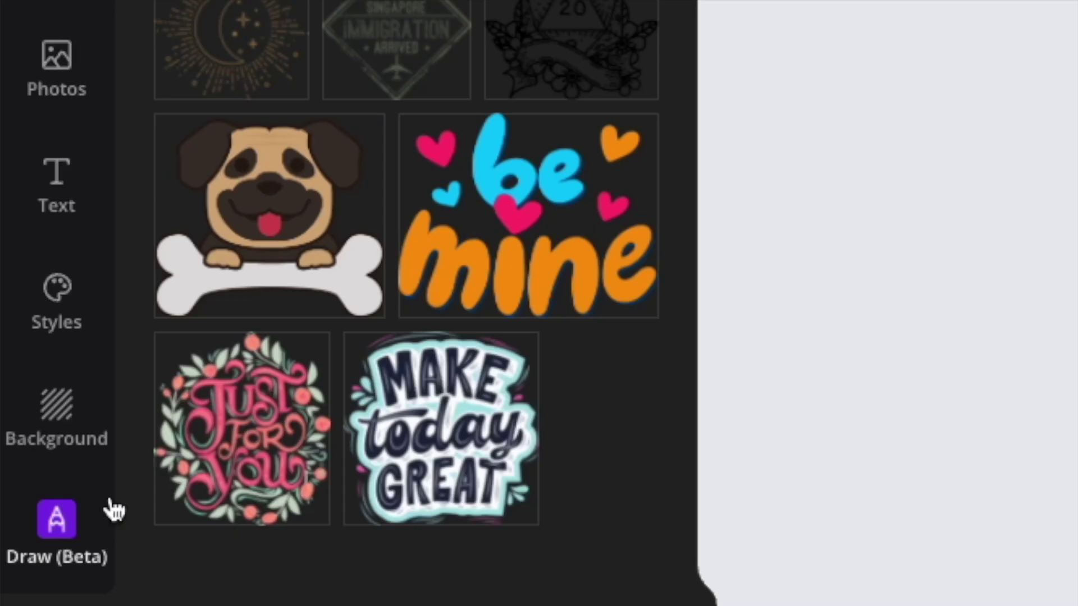
# - Show the colour styles listing the Untitled Brand Kit's three-colour palette
pyautogui.click(57, 293)
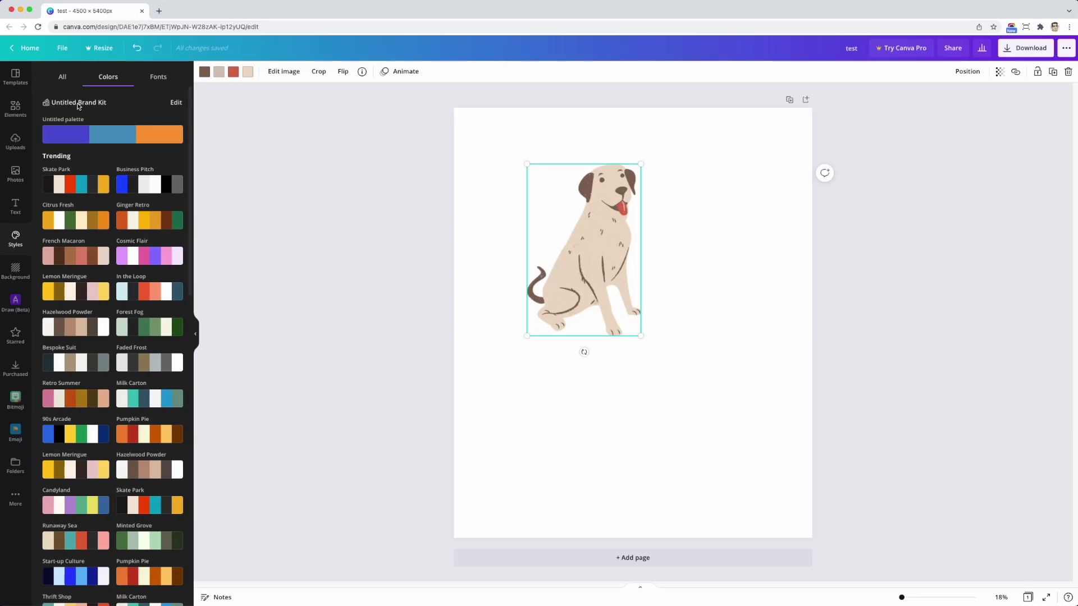
# - Edit the Untitled Brand Kit to reach its Brand colors palette
pyautogui.click(176, 104)
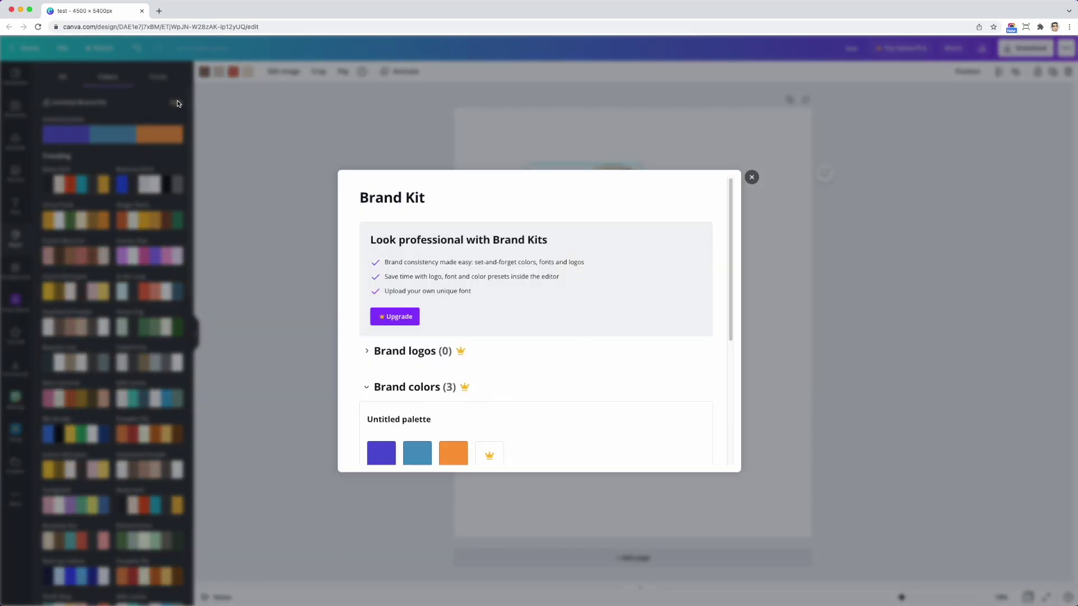
pyautogui.scroll(-1, 458, 408)
pyautogui.scroll(-4, 459, 407)
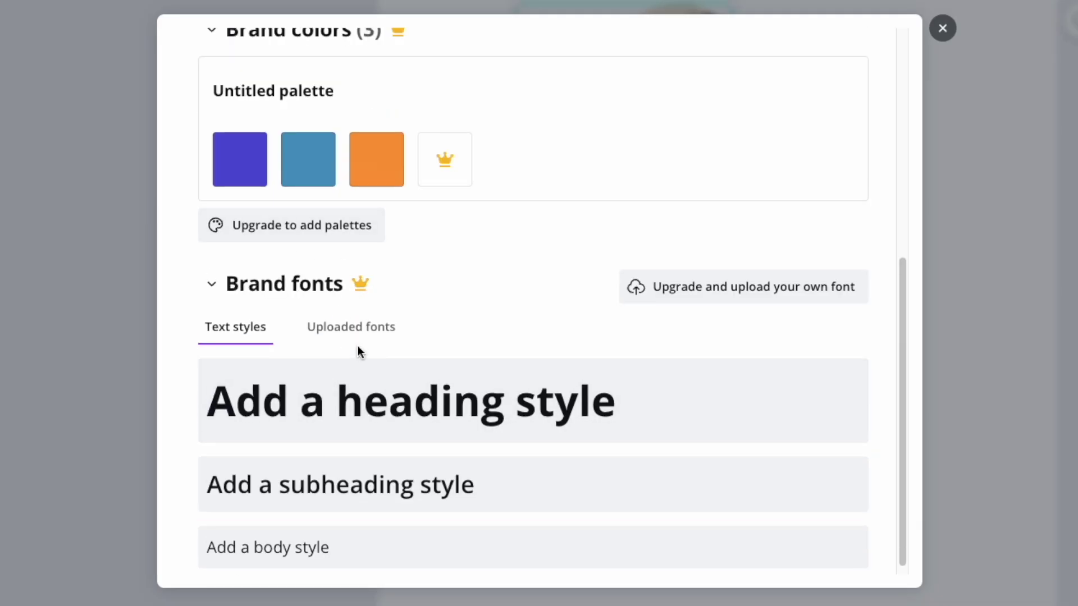
pyautogui.scroll(2, 357, 346)
pyautogui.scroll(3, 354, 337)
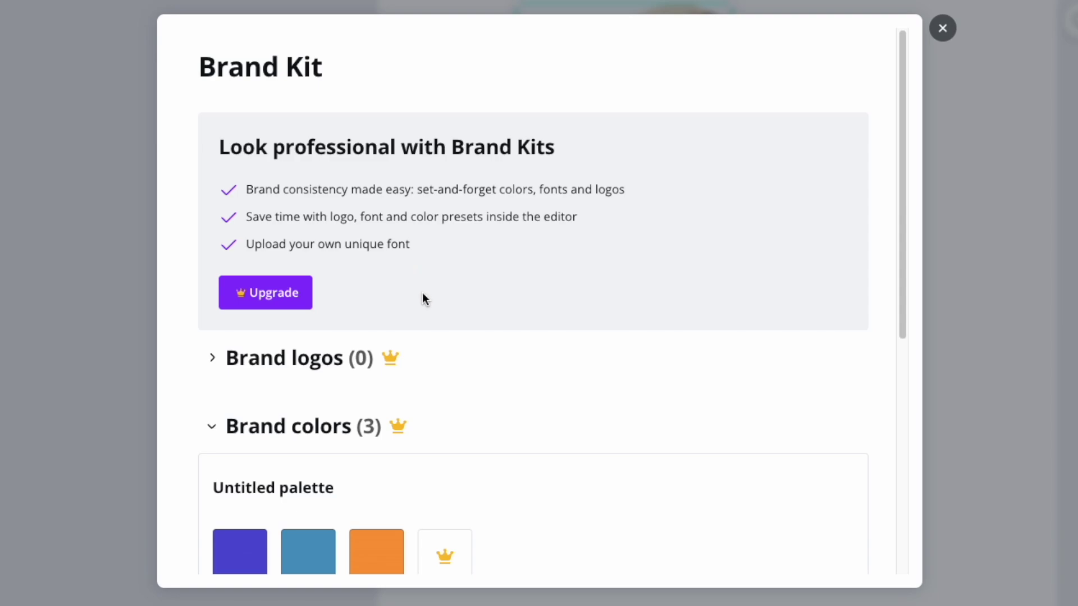
pyautogui.scroll(-1, 465, 302)
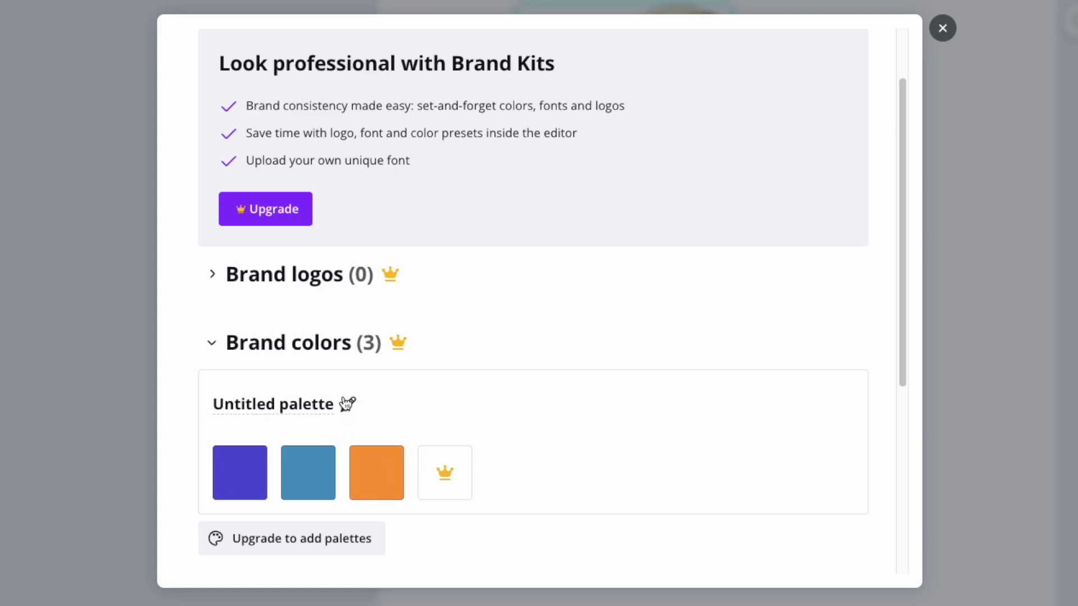
# - Delete all three brand colours, add one new colour darkened to a deeper blue, and close the Brand Kit
pyautogui.click(403, 446)
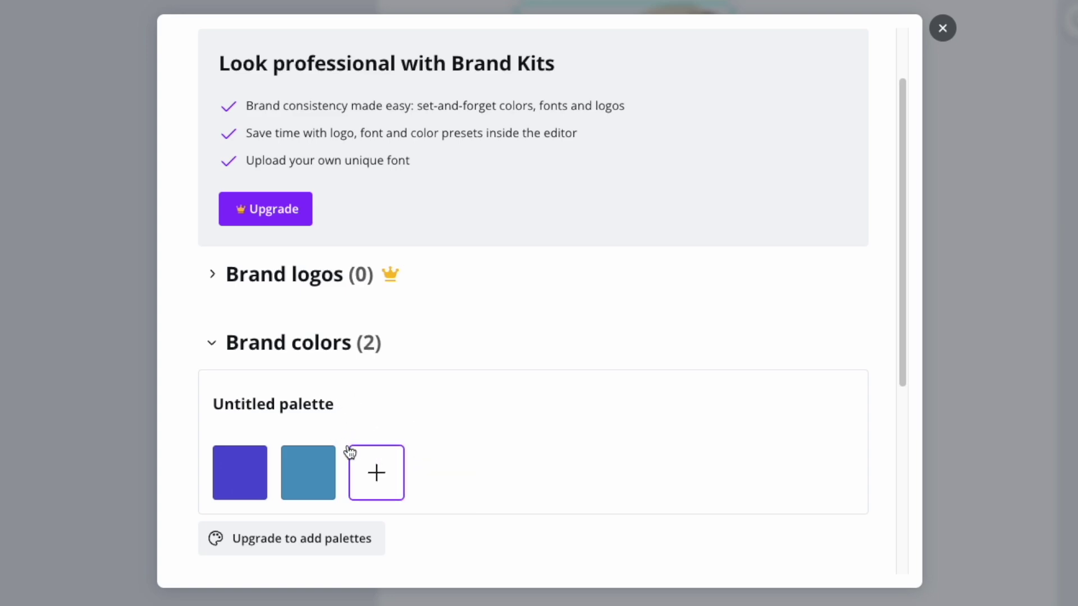
pyautogui.click(333, 447)
pyautogui.click(264, 448)
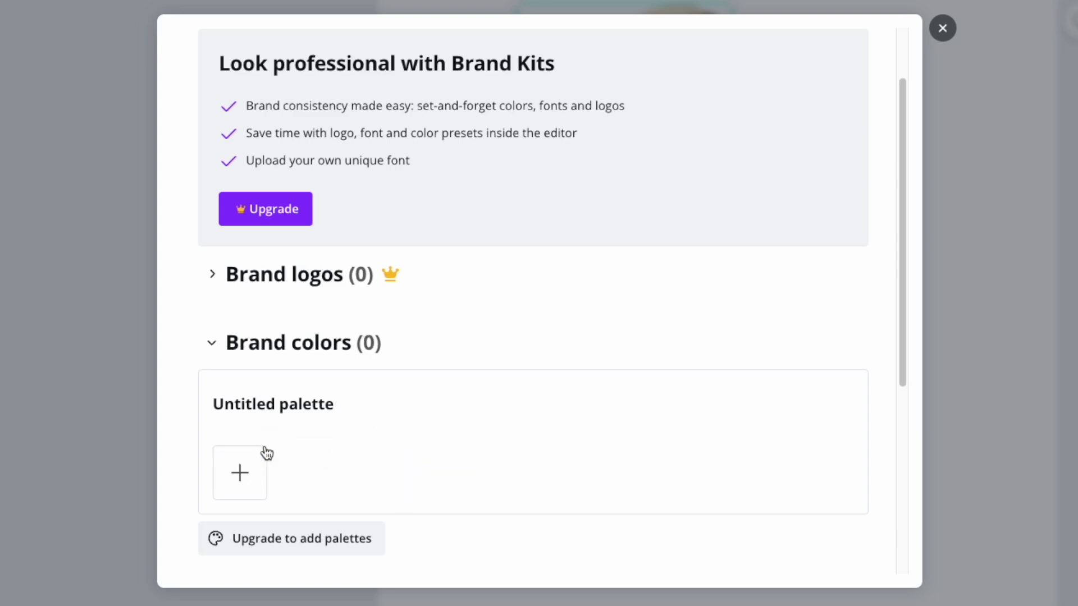
pyautogui.click(240, 473)
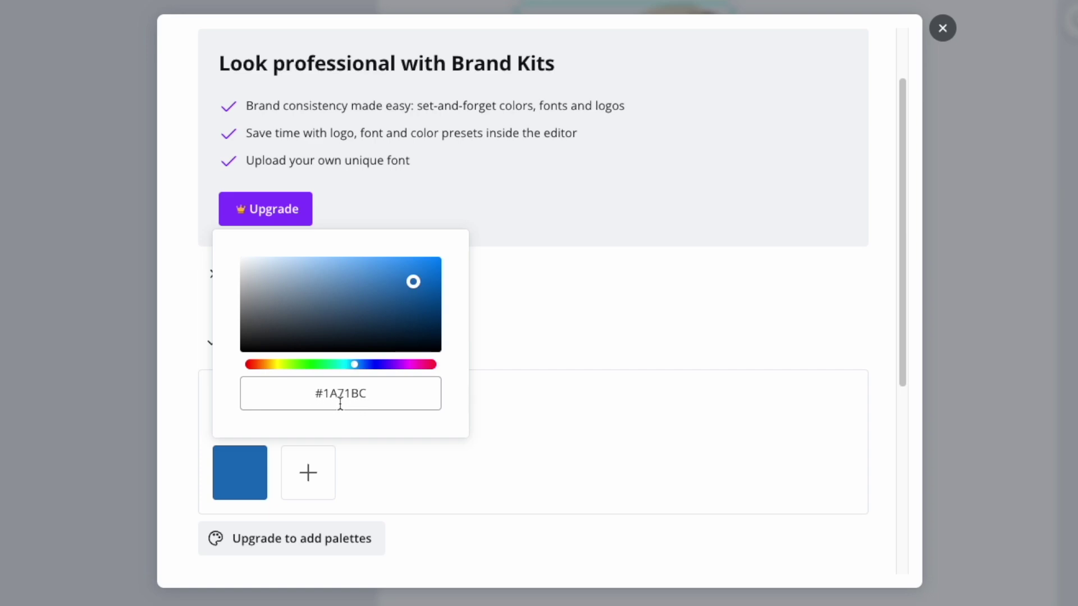
pyautogui.moveTo(413, 281)
pyautogui.mouseDown()
pyautogui.moveTo(371, 291)
pyautogui.moveTo(401, 288)
pyautogui.mouseUp()
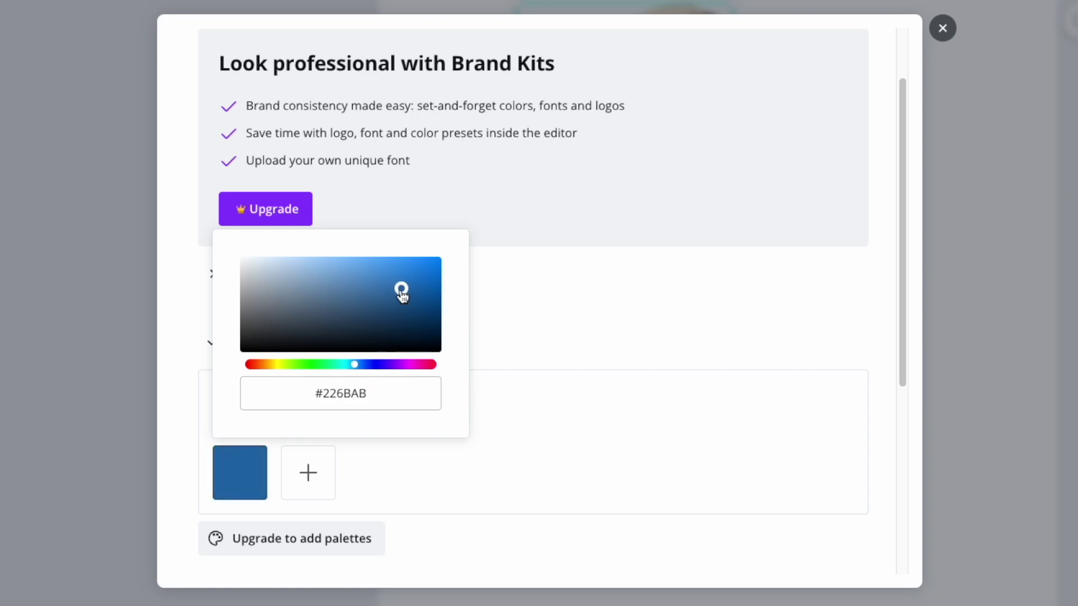
pyautogui.click(943, 30)
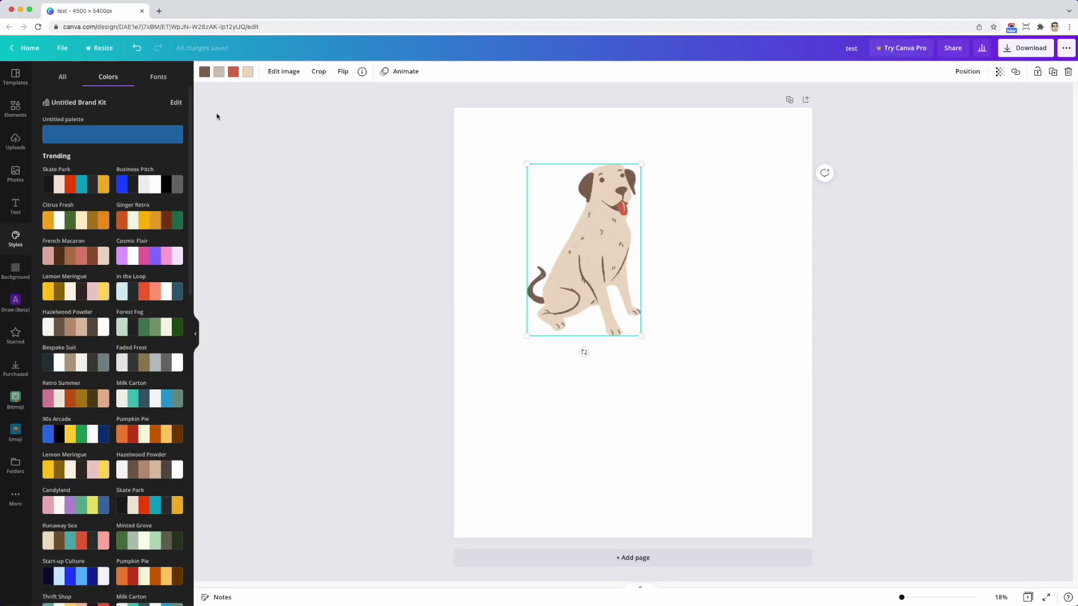
# - Show the dog image's colour options, search colours for 'pink', then clear the search
pyautogui.click(205, 70)
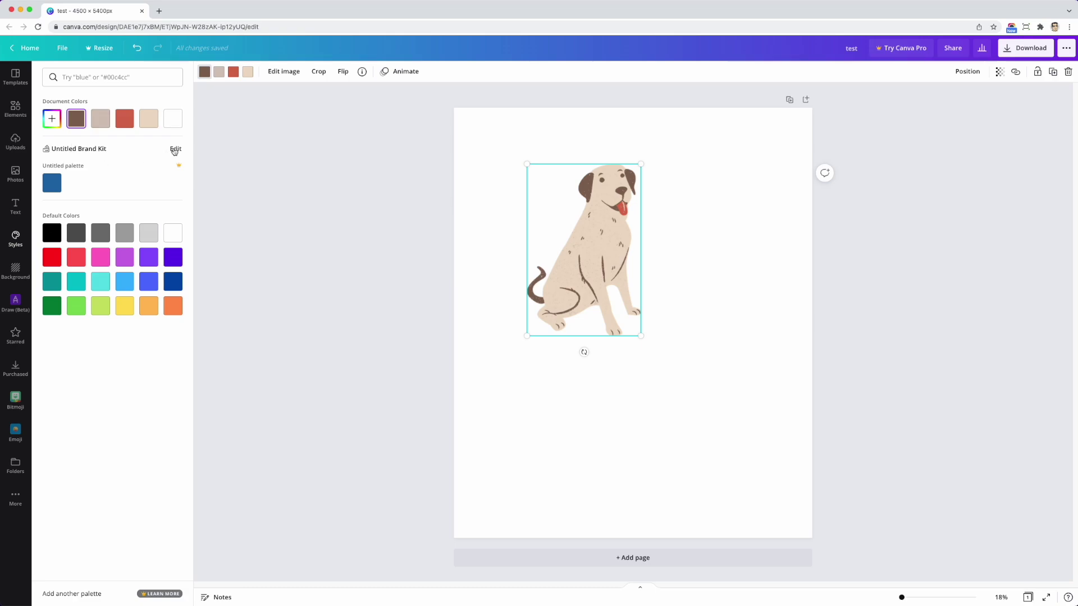
pyautogui.click(80, 77)
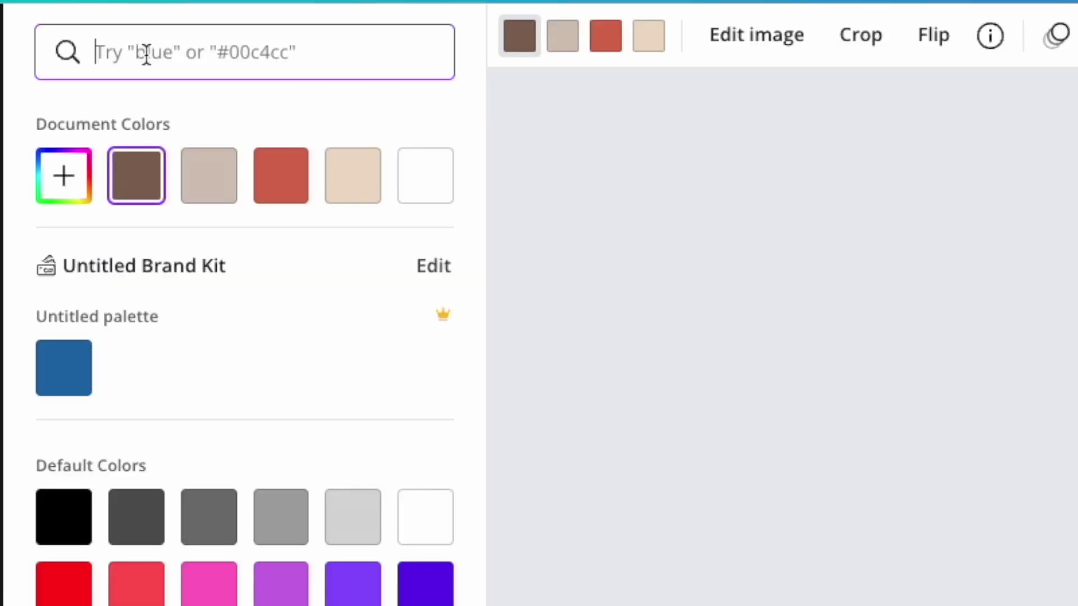
pyautogui.write('pink')
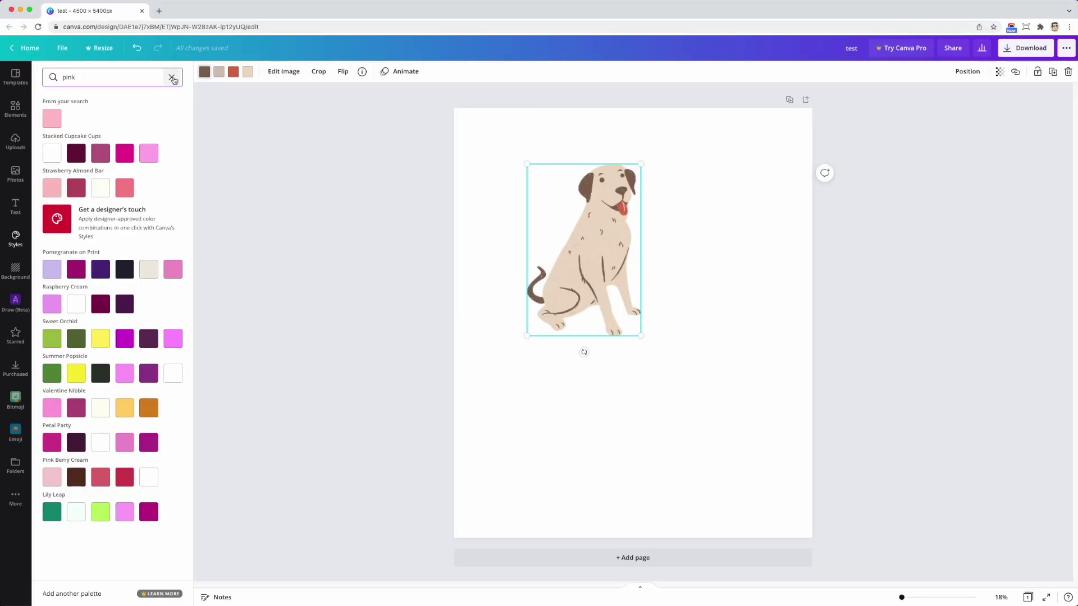
pyautogui.click(173, 78)
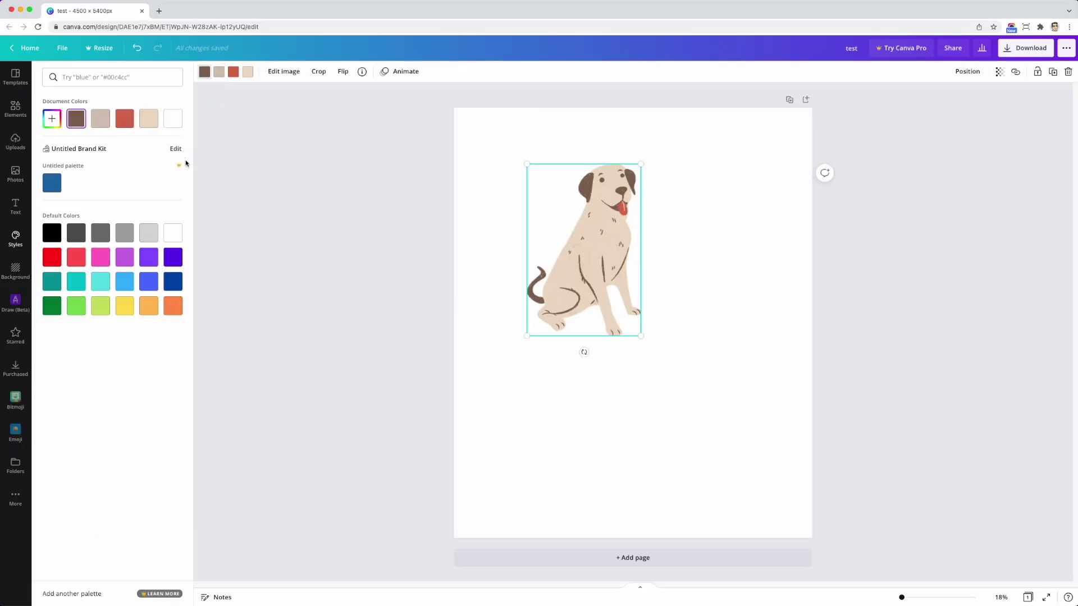
# - Edit the Brand Kit and add lime green #B9CC55 as the second brand colour beside the blue
pyautogui.click(174, 150)
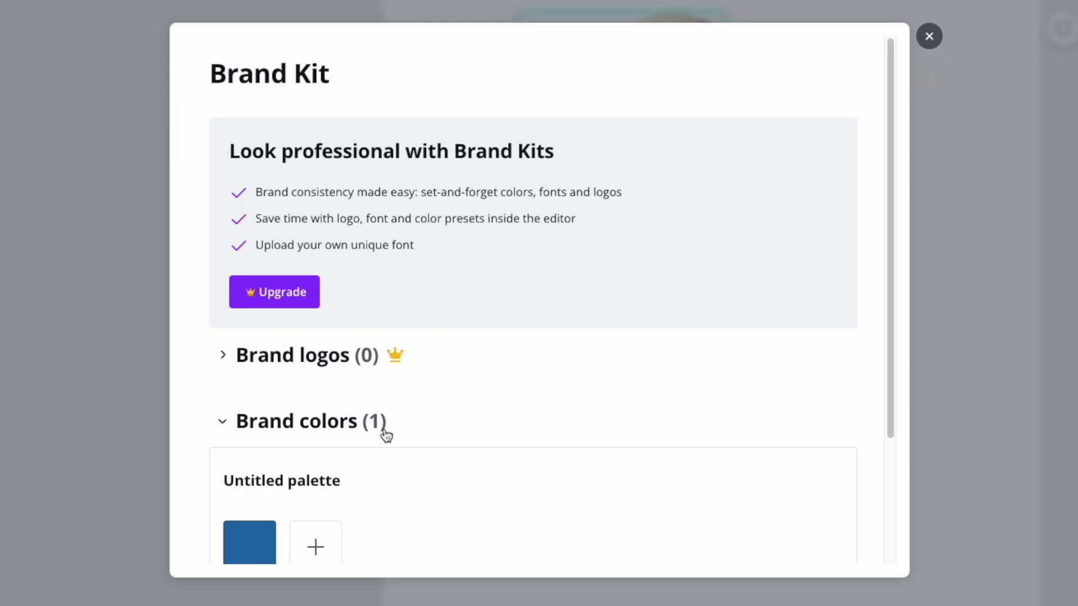
pyautogui.scroll(-1, 315, 522)
pyautogui.click(315, 495)
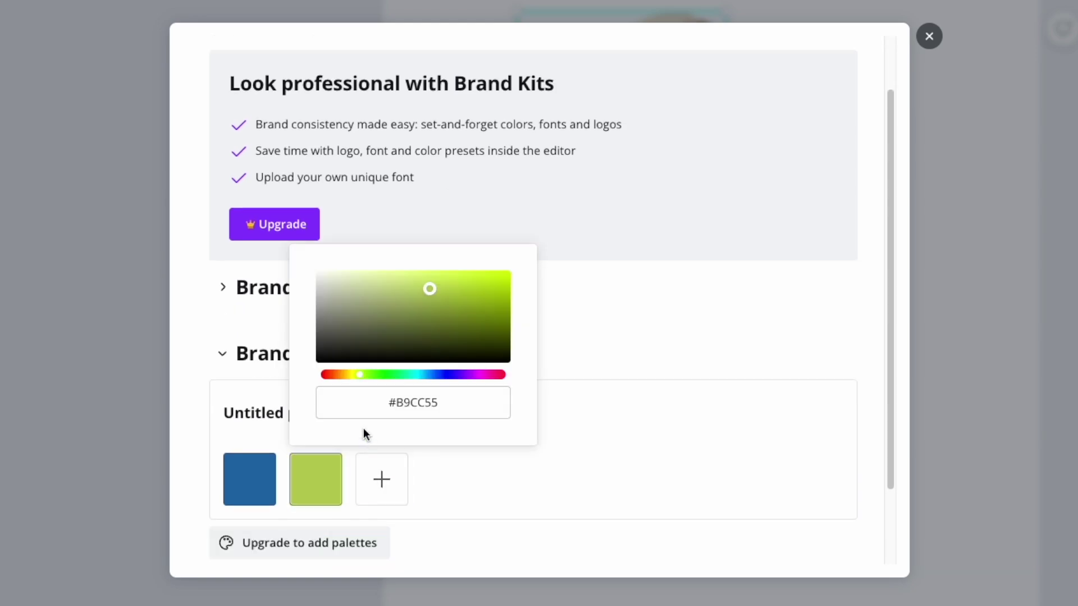
pyautogui.click(397, 403)
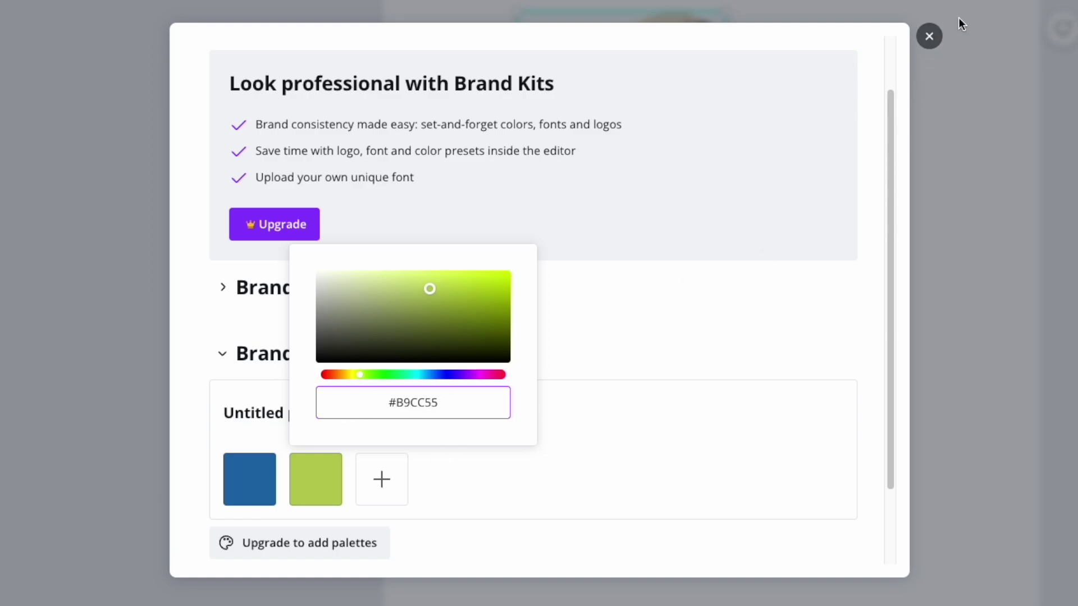
pyautogui.click(929, 38)
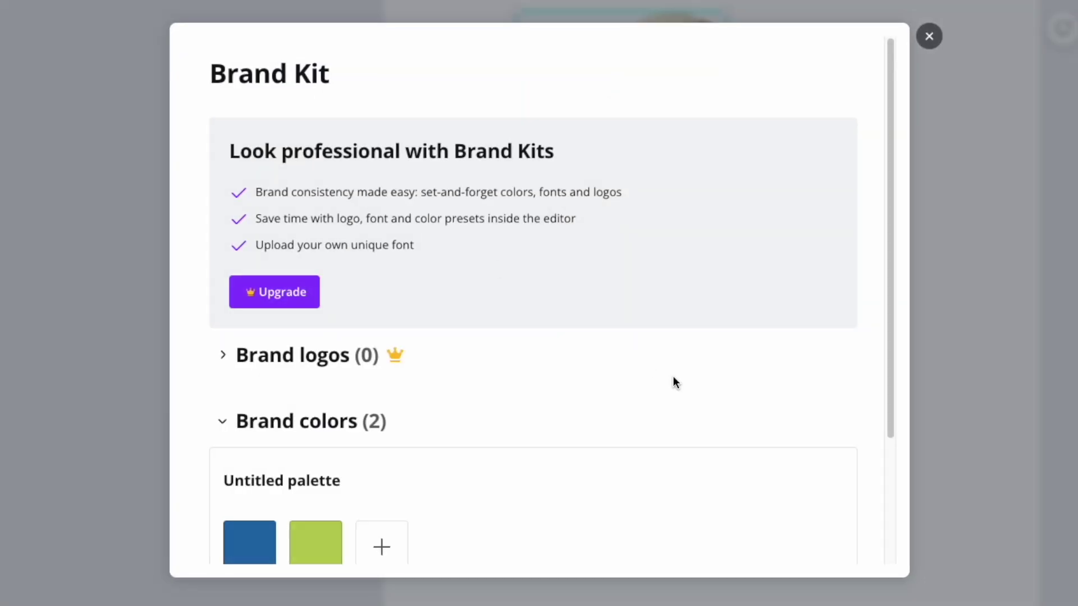
pyautogui.scroll(-2, 445, 488)
# - Add magenta #DB5BD9 as the third brand colour and close the Brand Kit
pyautogui.click(386, 479)
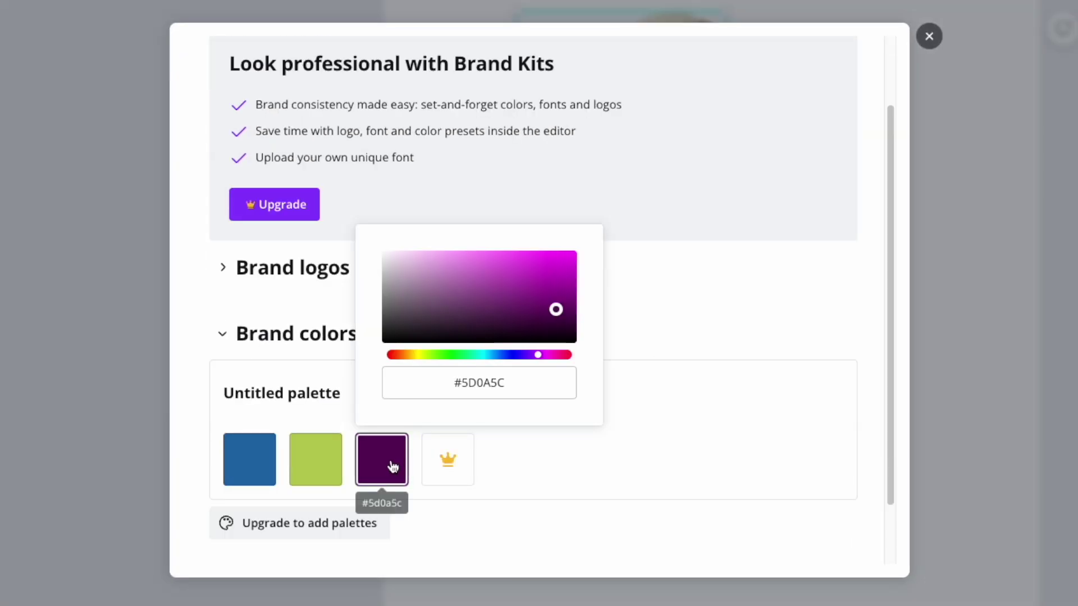
pyautogui.moveTo(553, 310); pyautogui.dragTo(496, 263)
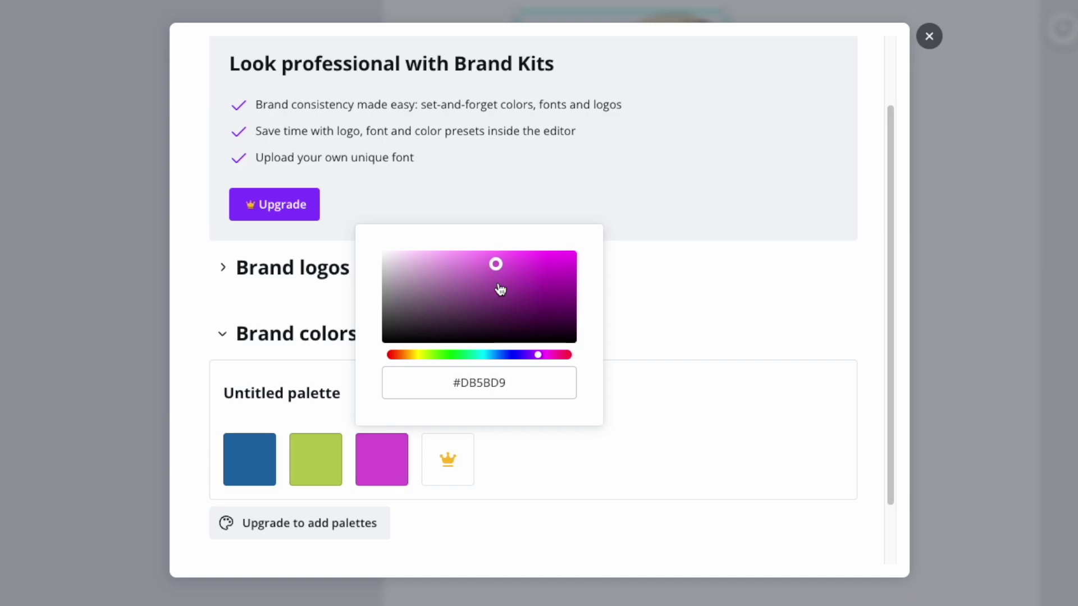
pyautogui.click(724, 395)
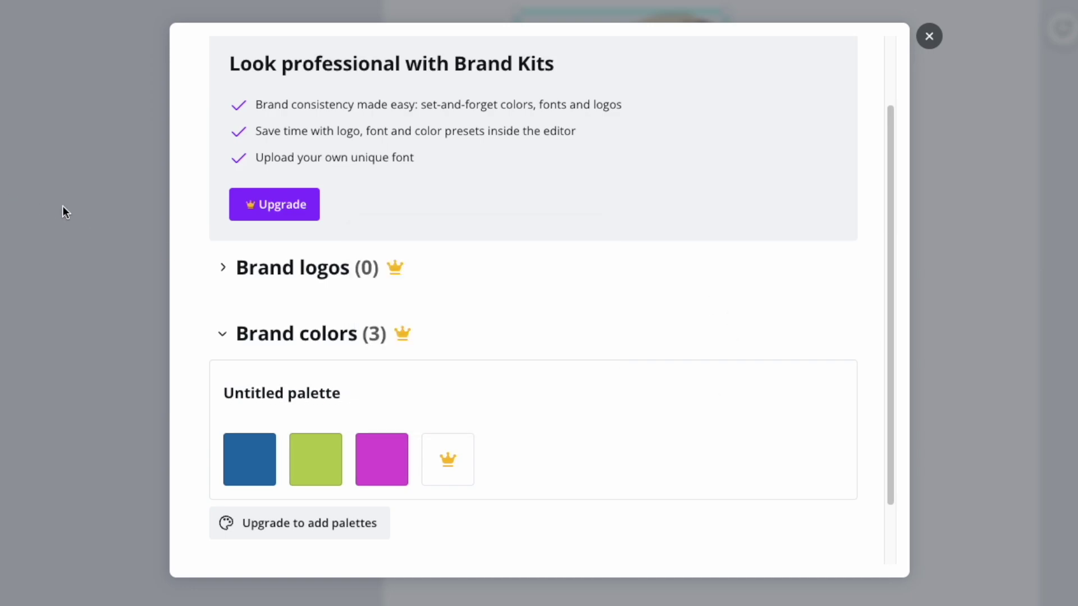
pyautogui.click(928, 35)
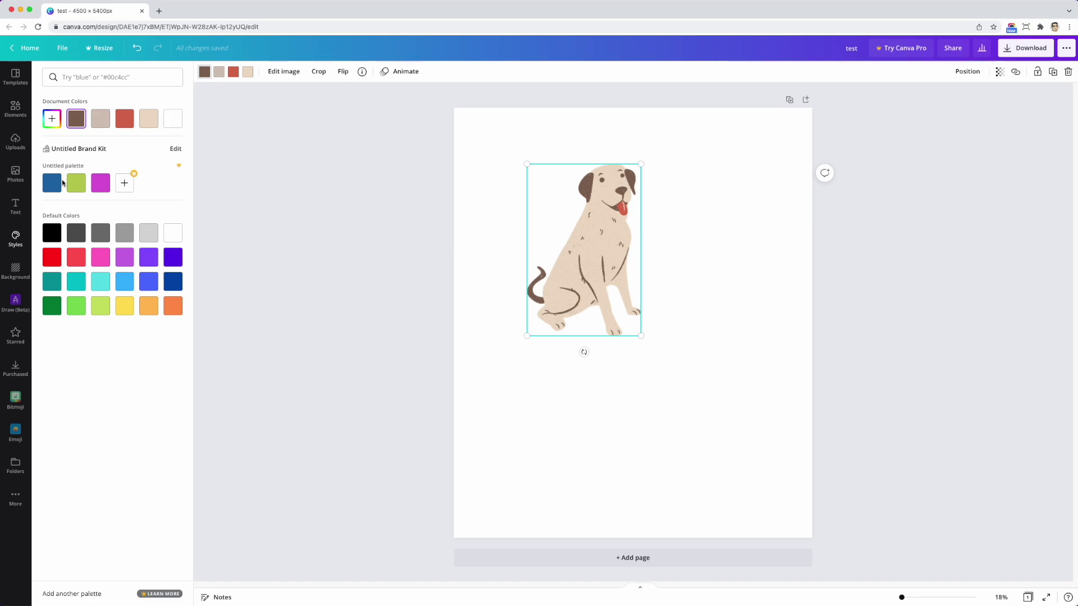
# - Reopen the Brand Kit settings via Edit to review the three brand colours and logos
pyautogui.click(175, 149)
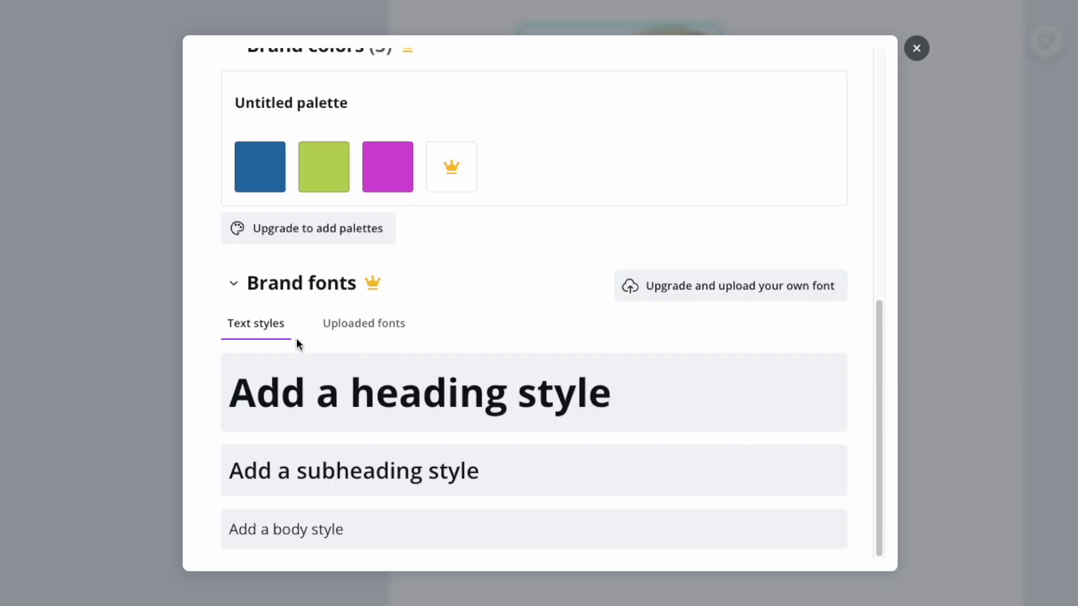
pyautogui.scroll(3, 446, 362)
pyautogui.scroll(4, 451, 360)
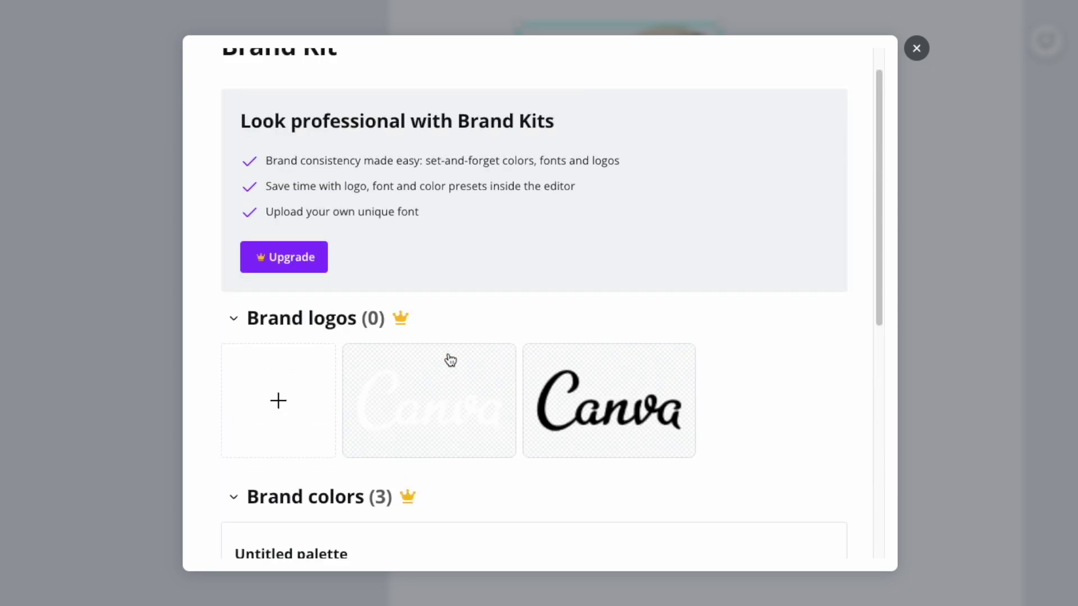